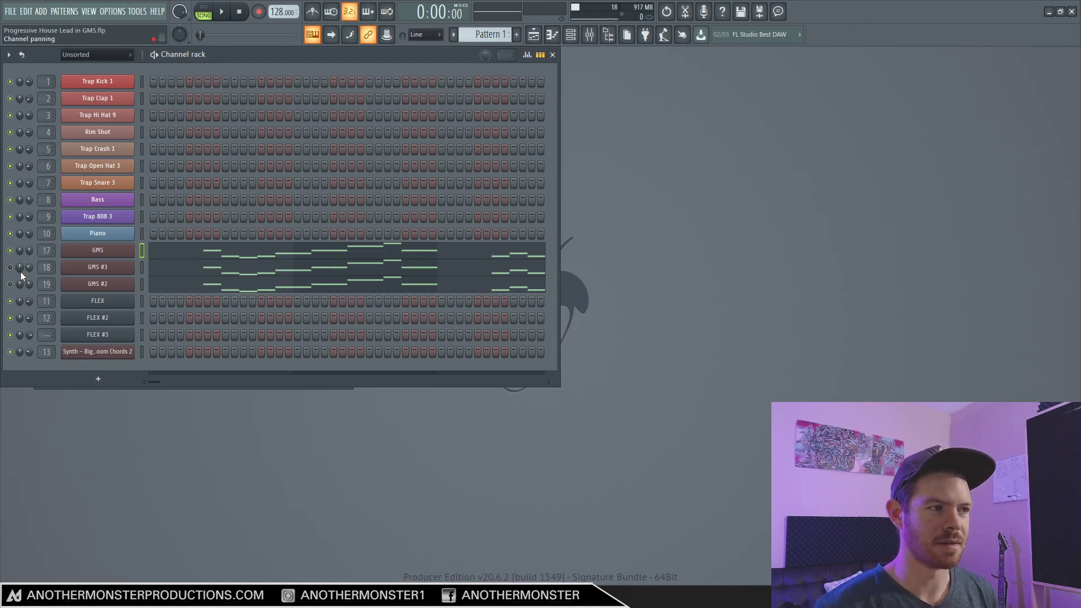
Play the lead pattern and toggle mute LEDs to hear GMS #2, then the main and GMS #3 layers
key(space)
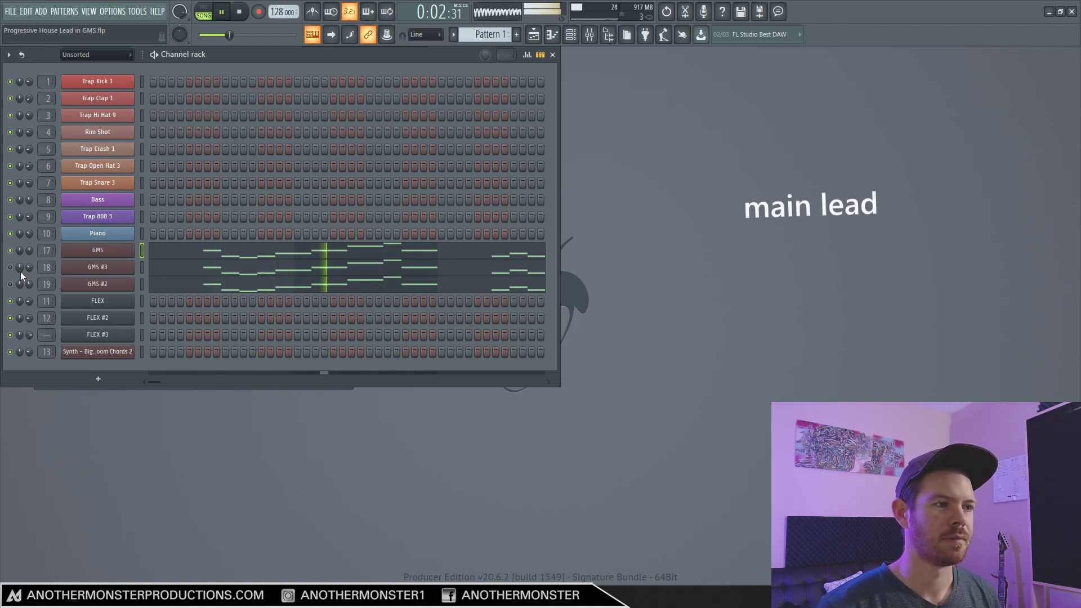
key(space)
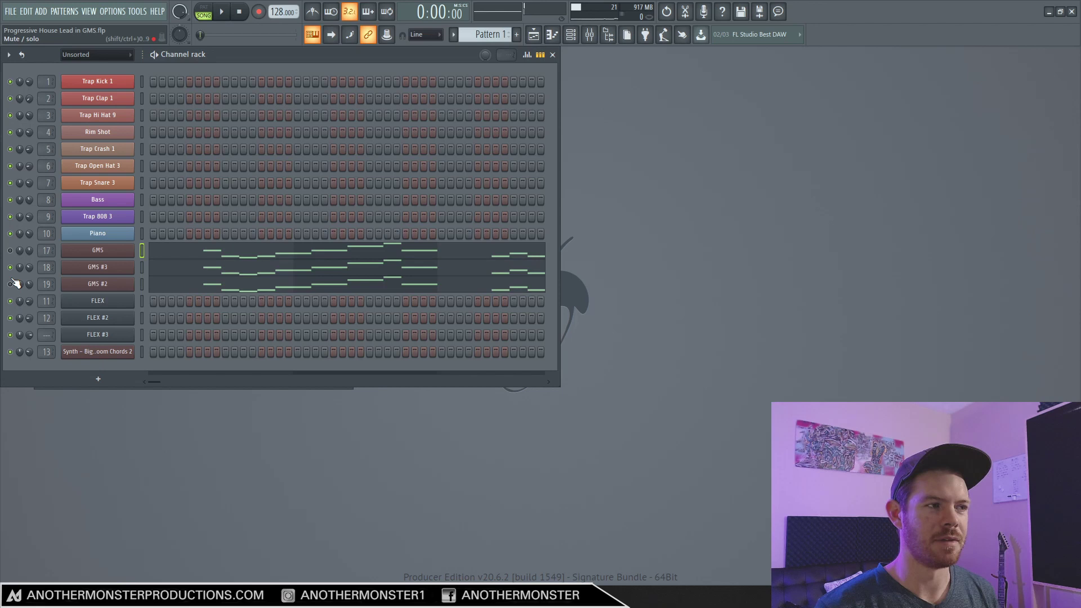
key(space)
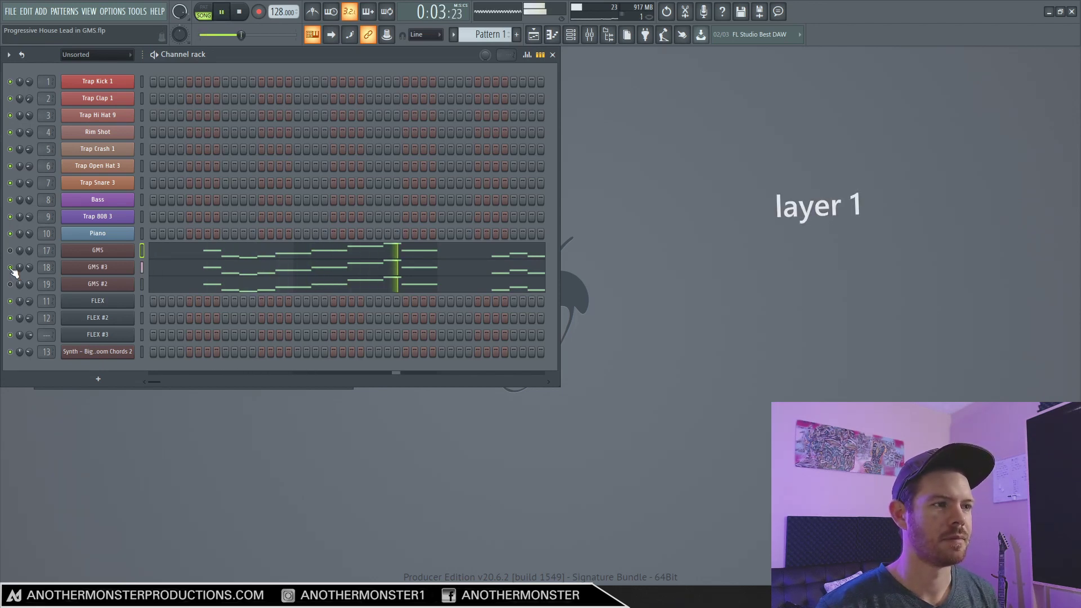
click(10, 285)
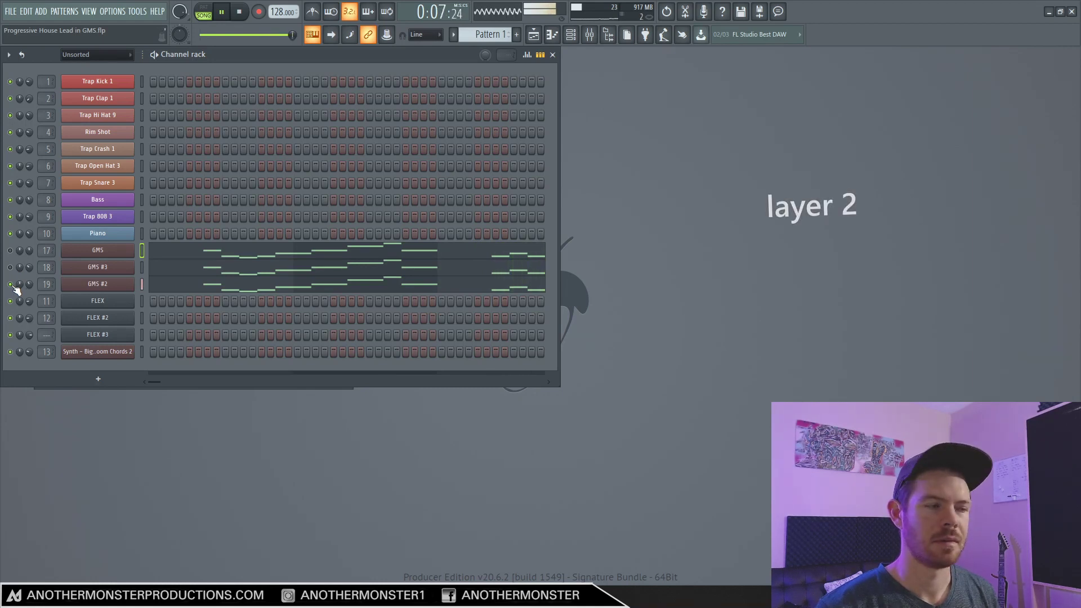
click(10, 250)
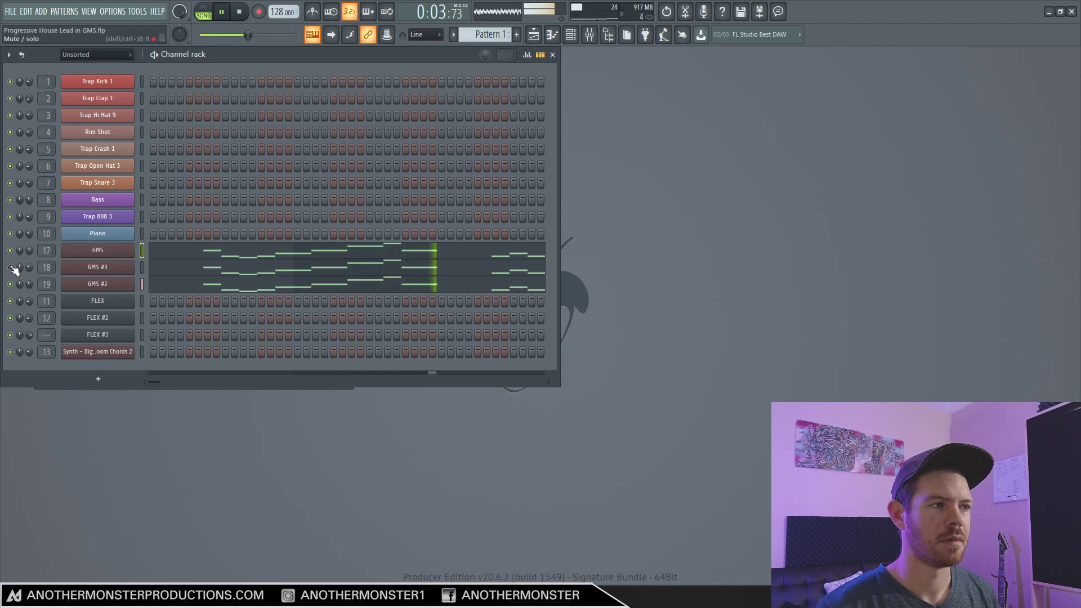
click(10, 267)
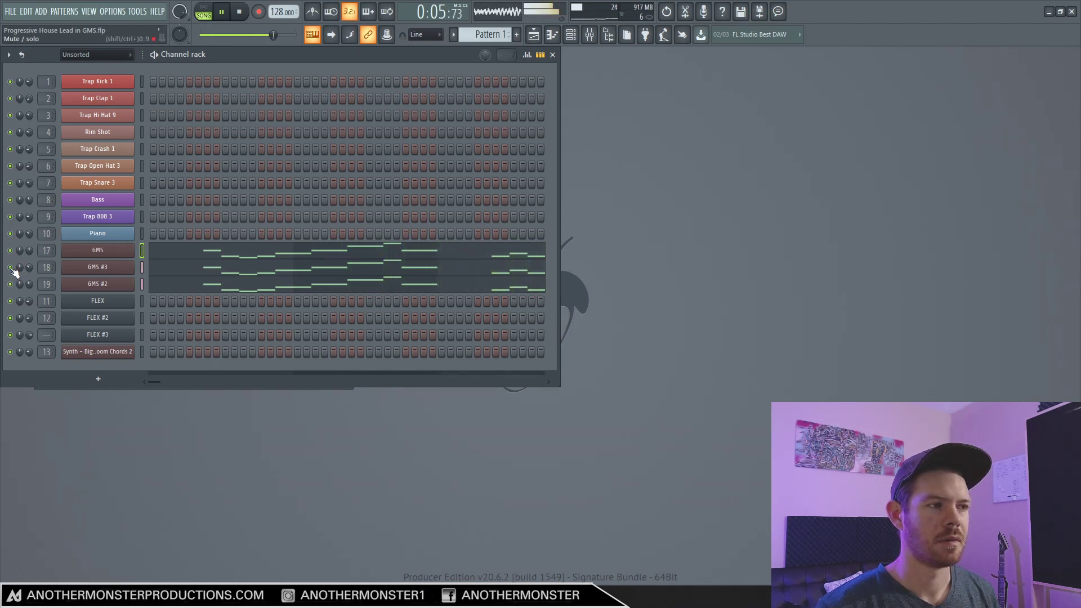
key(space)
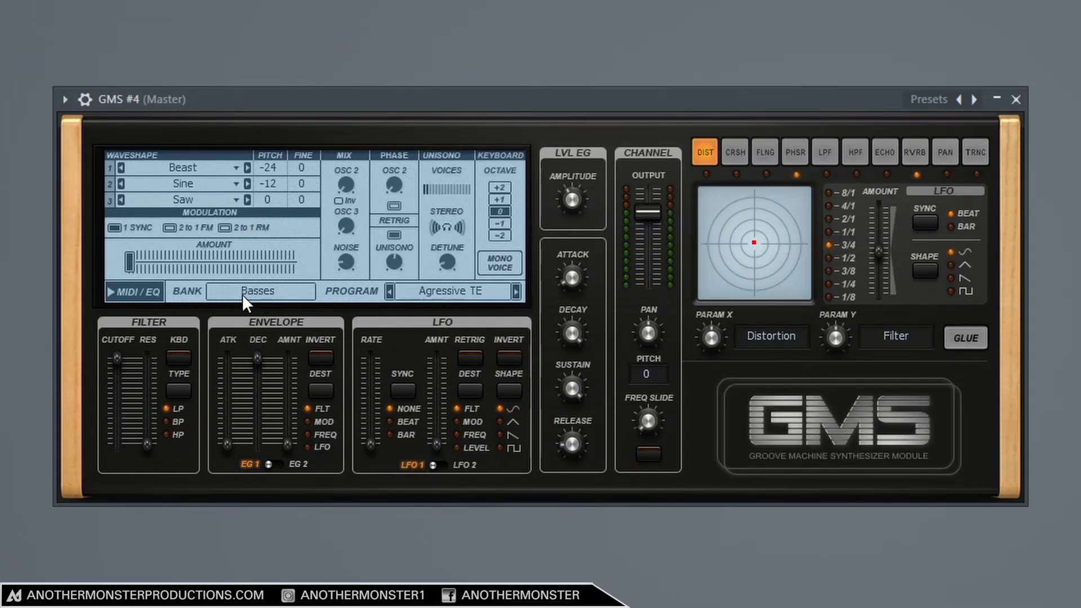
Load the 26. Default preset from the 5. User bank and play a test note
click(258, 290)
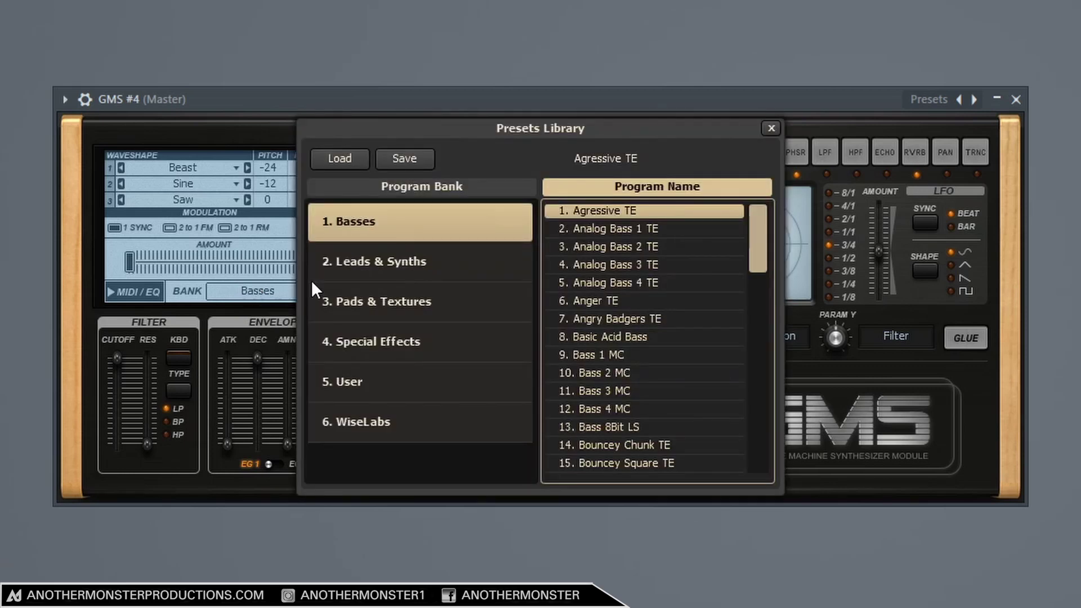
click(381, 384)
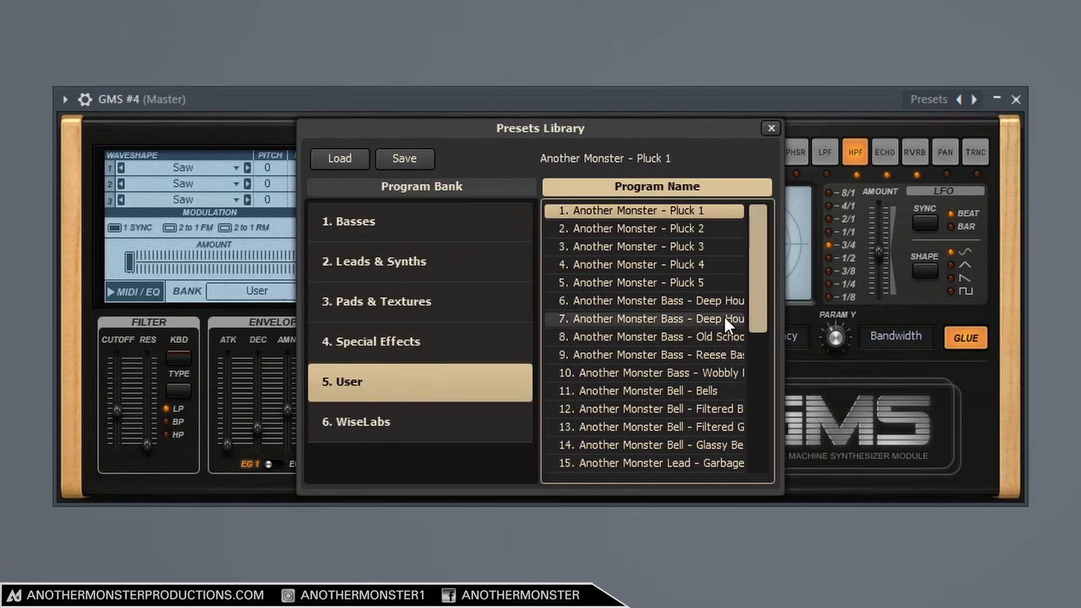
scroll(690, 319, down, 5)
click(610, 372)
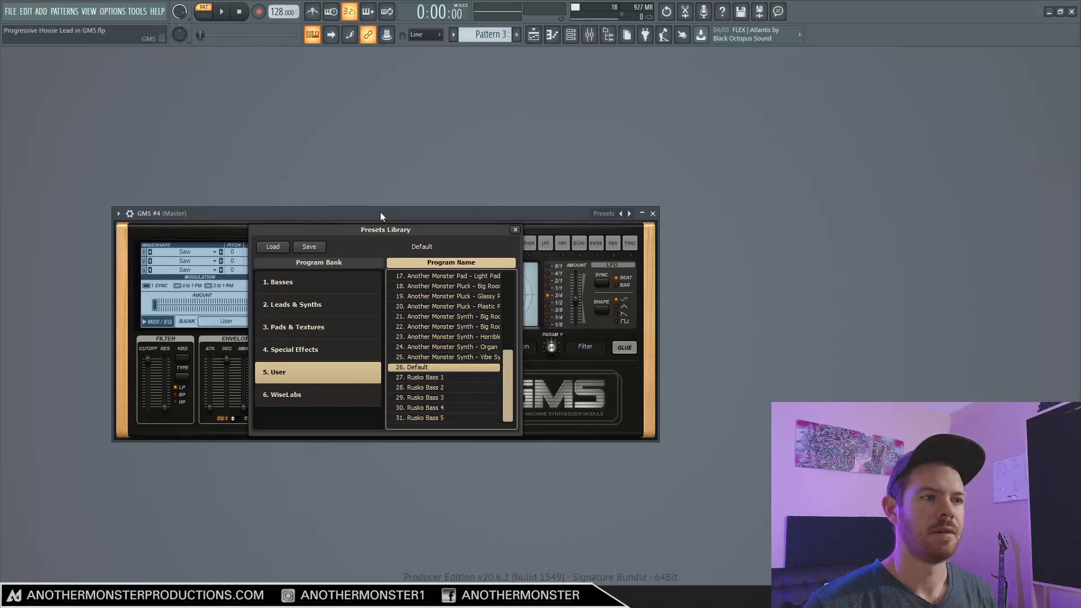
click(507, 107)
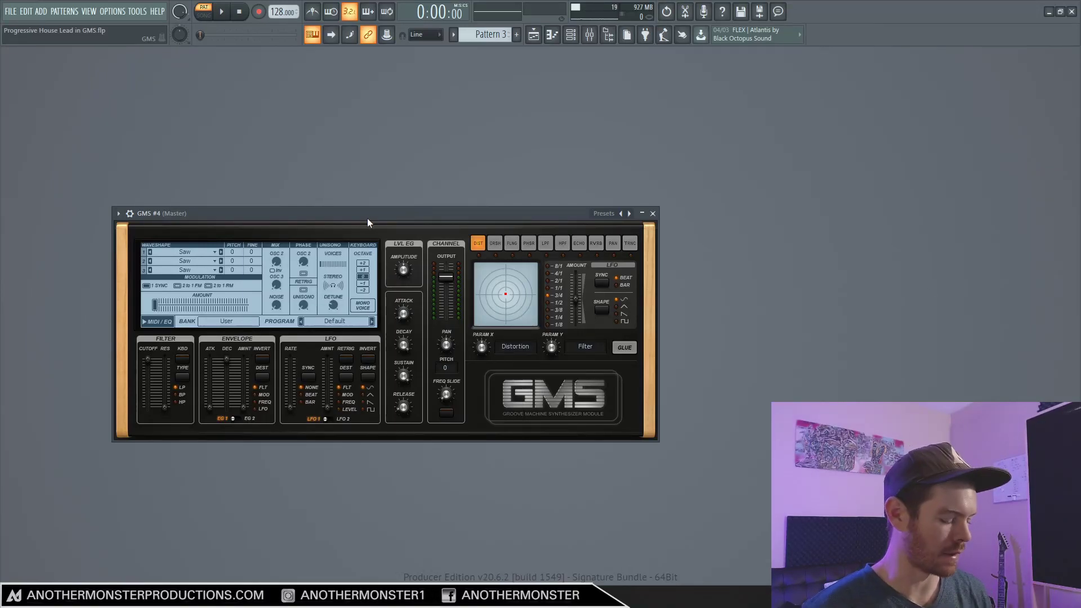
key(c)
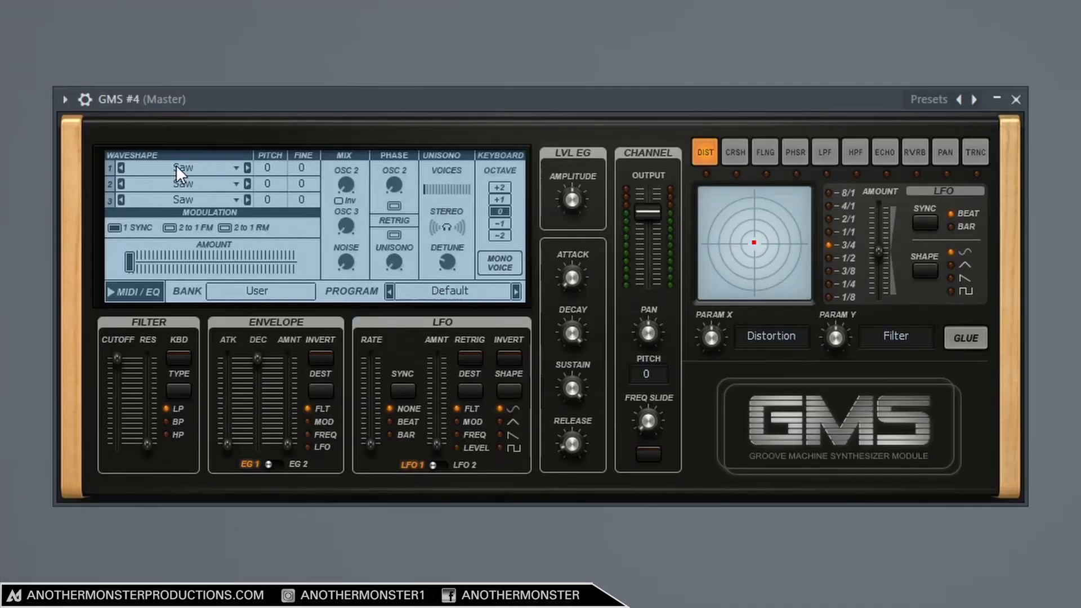
Change oscillator 1's waveshape from Saw to Saw Retro
click(175, 164)
scroll(321, 236, down, 3)
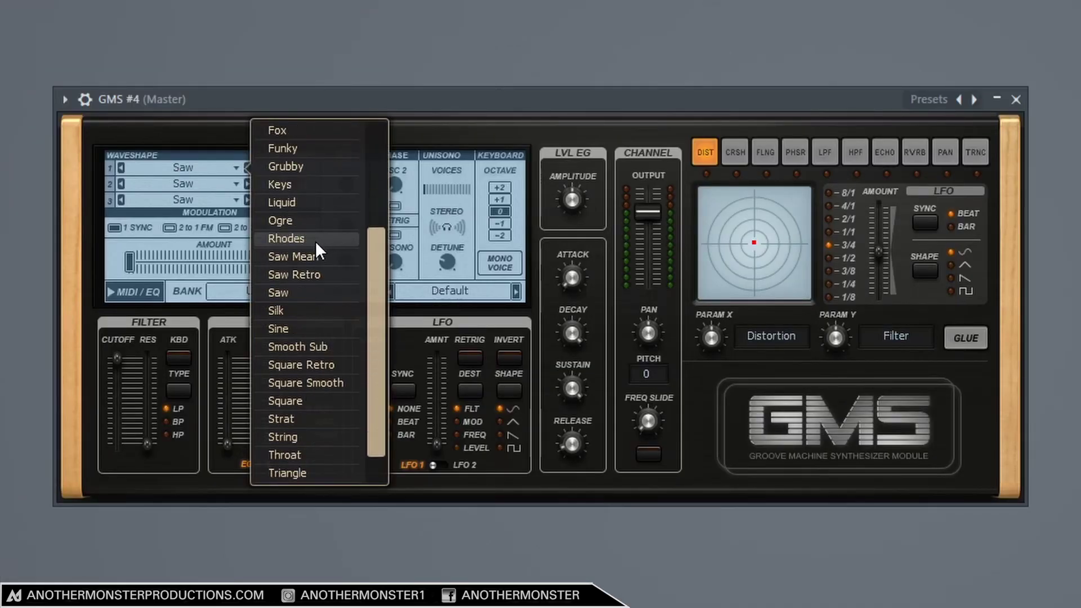
scroll(316, 243, down, 2)
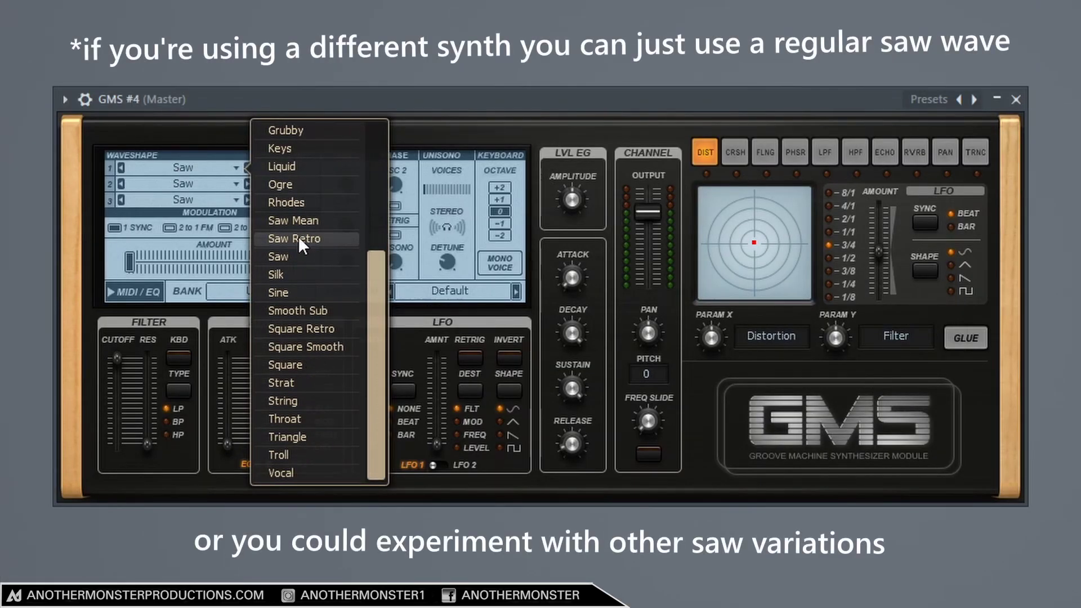
click(299, 238)
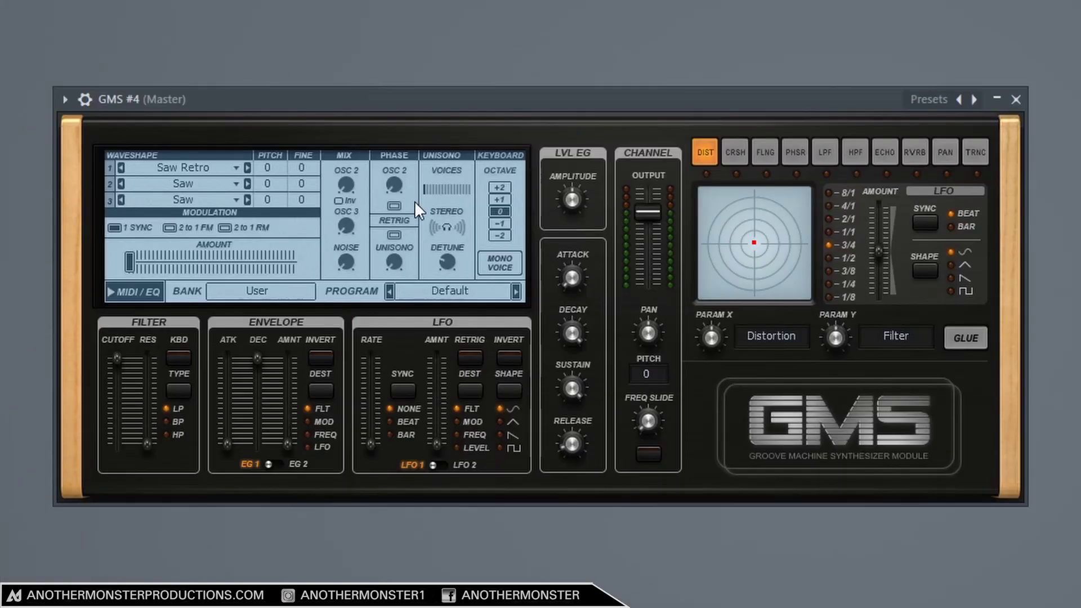
click(448, 188)
click(450, 194)
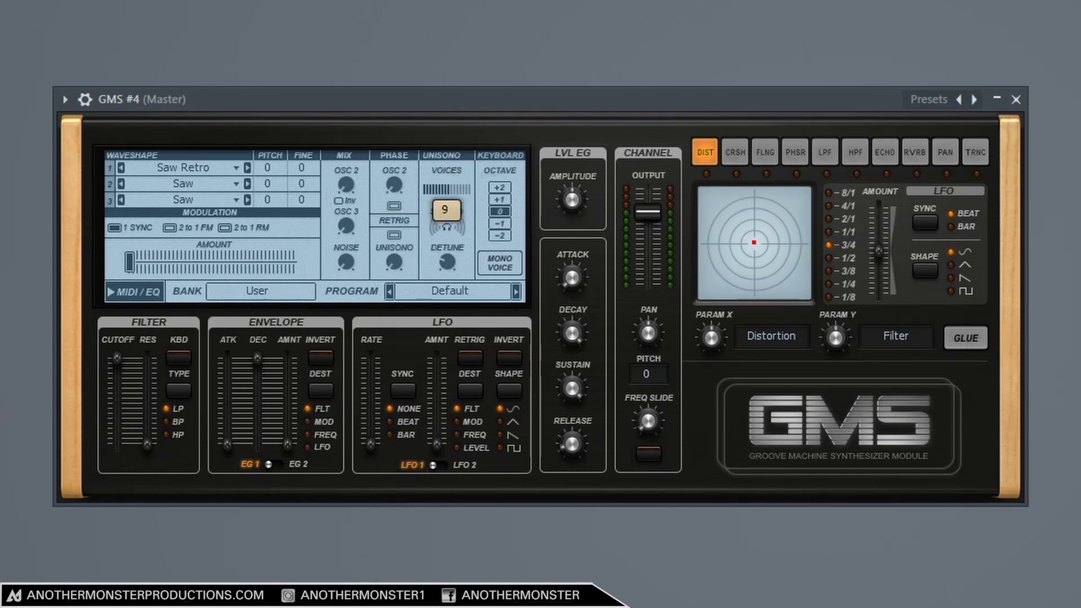
drag(451, 194, 450, 182)
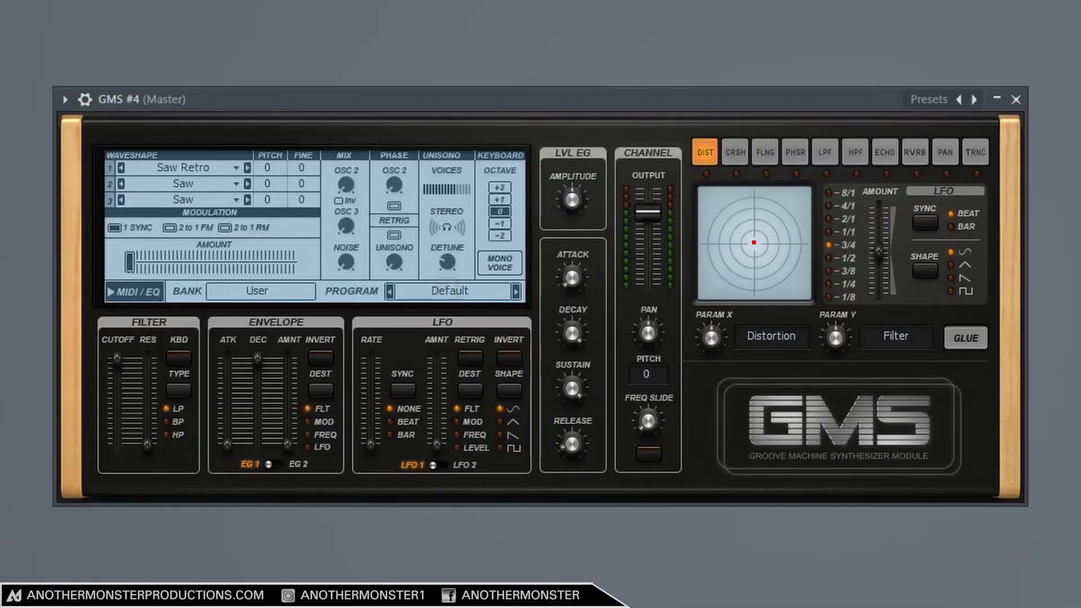
drag(447, 262, 448, 262)
drag(447, 262, 447, 251)
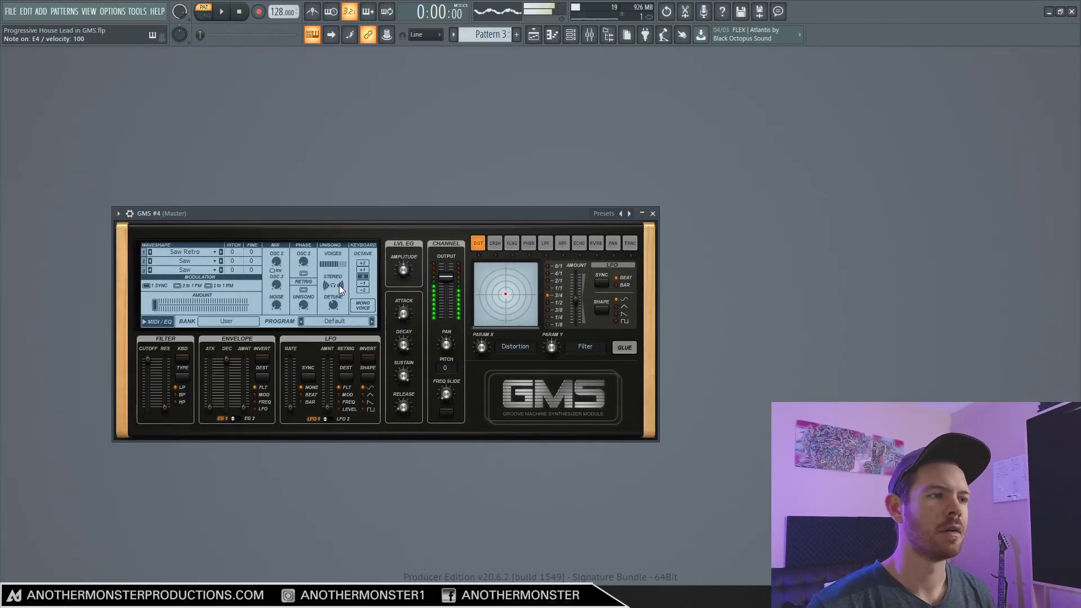
key(space)
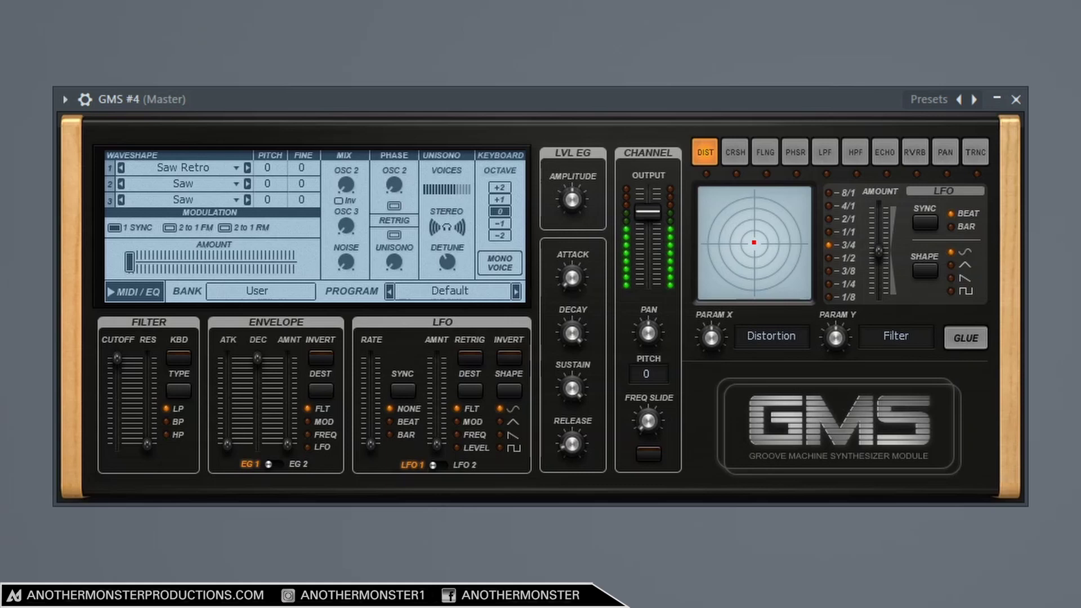
key(space)
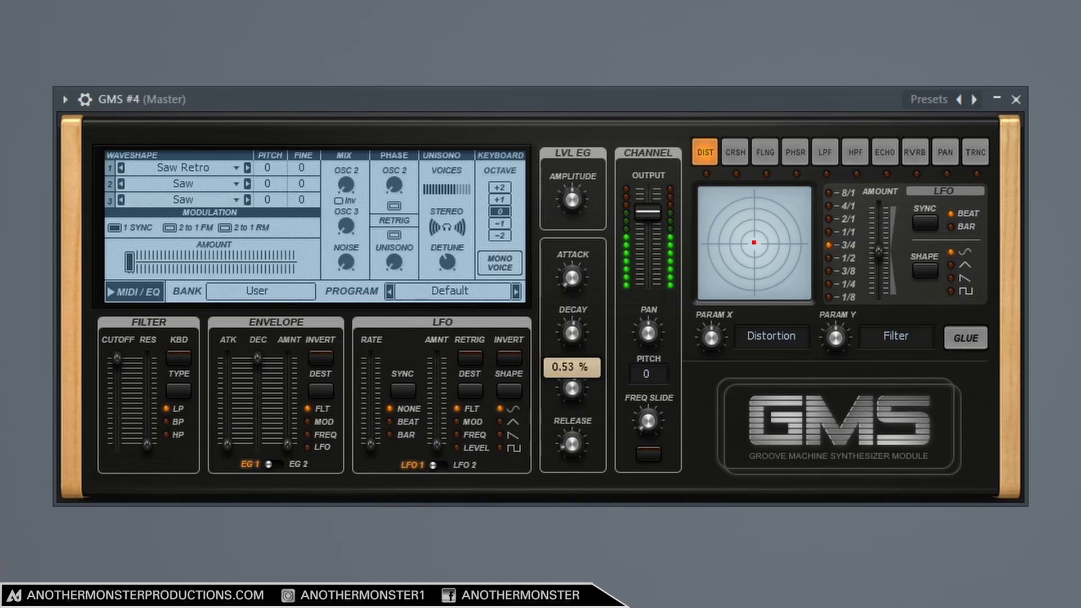
Set the LVL EG SUSTAIN knob to about 0.55 %
drag(571, 372, 572, 422)
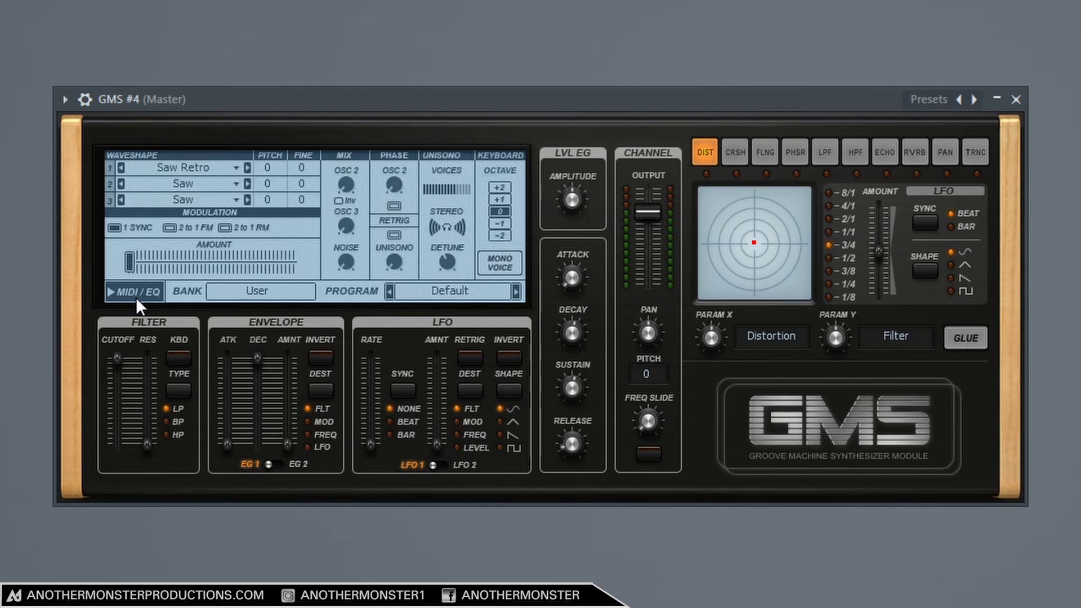
On the MIDI/EQ page, boost HIGH to 5.10 dB and lift TREBLE, MIDDLE and SEMI around 2 dB
click(132, 292)
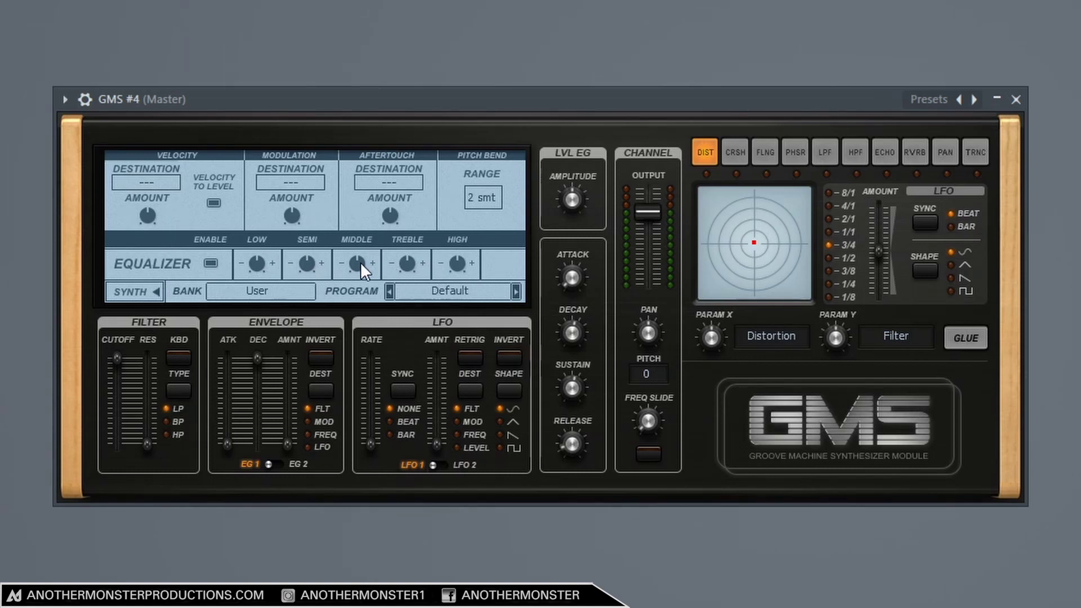
drag(308, 262, 465, 255)
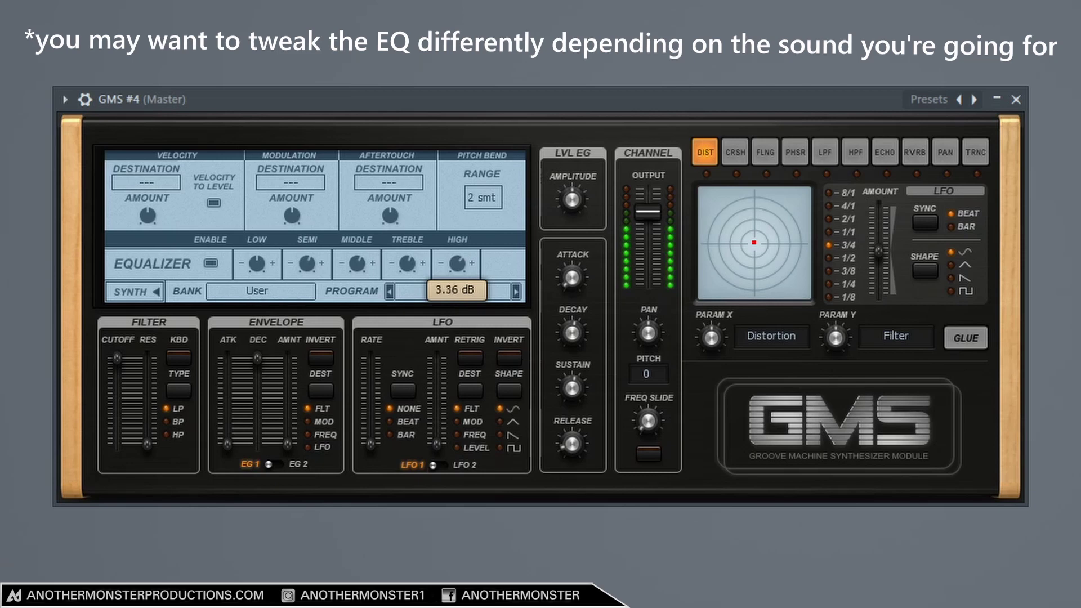
drag(460, 261, 461, 261)
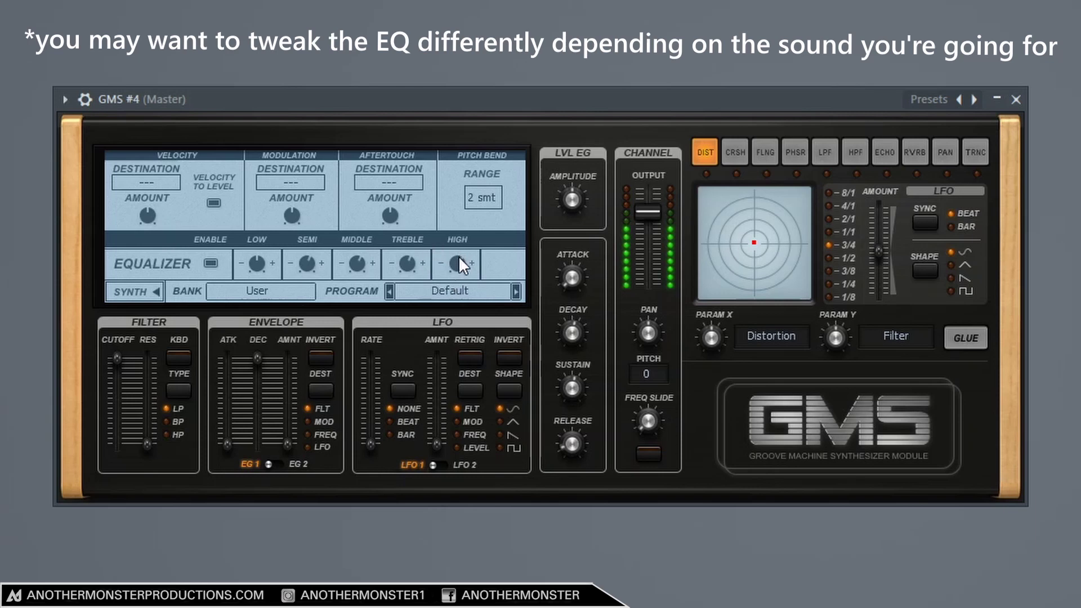
drag(458, 260, 458, 259)
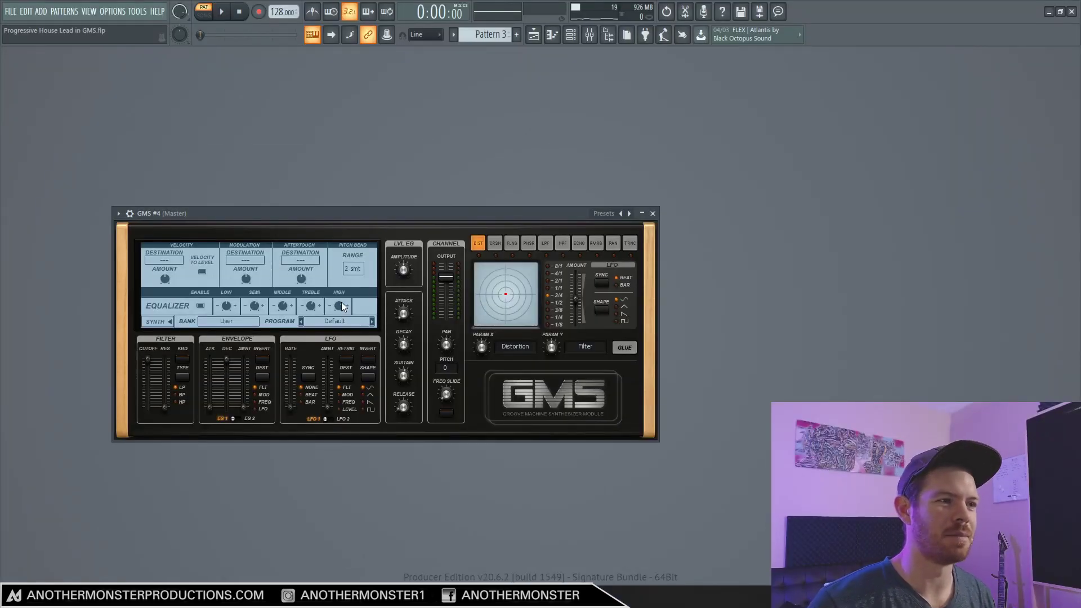
drag(342, 306, 339, 303)
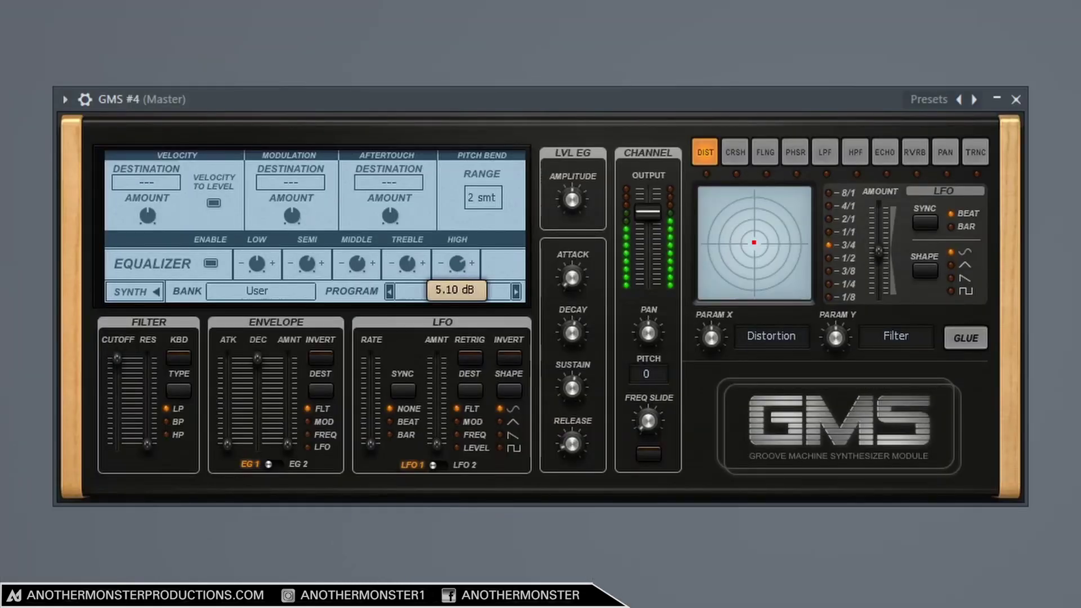
drag(458, 258, 458, 259)
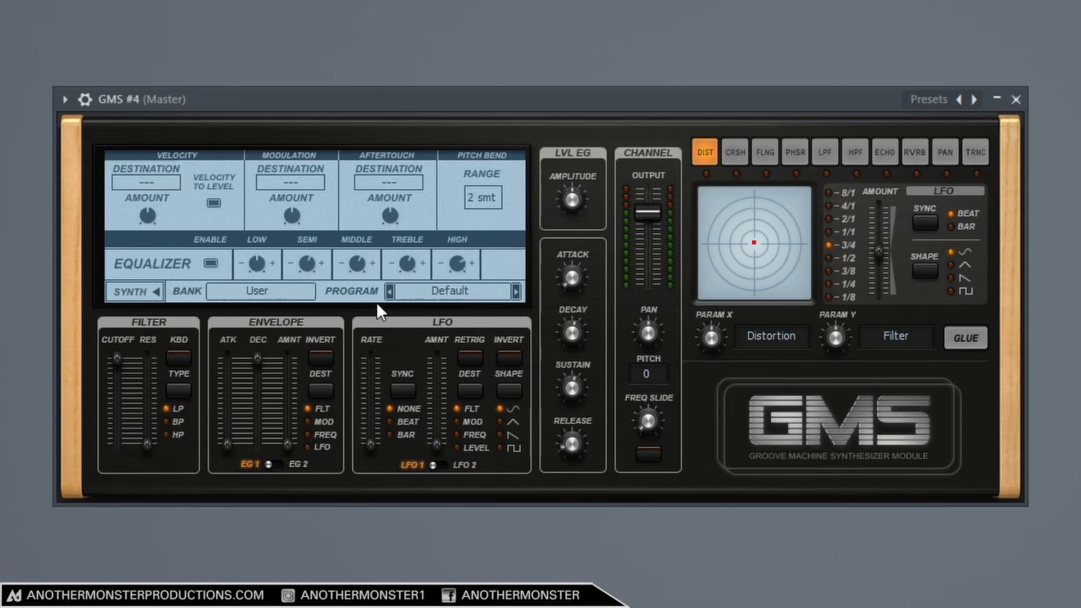
drag(403, 261, 301, 264)
Back on the SYNTH page, set envelope decay 0.19 %, envelope amount 0.51 %, filter cutoff 0.93 %
click(145, 289)
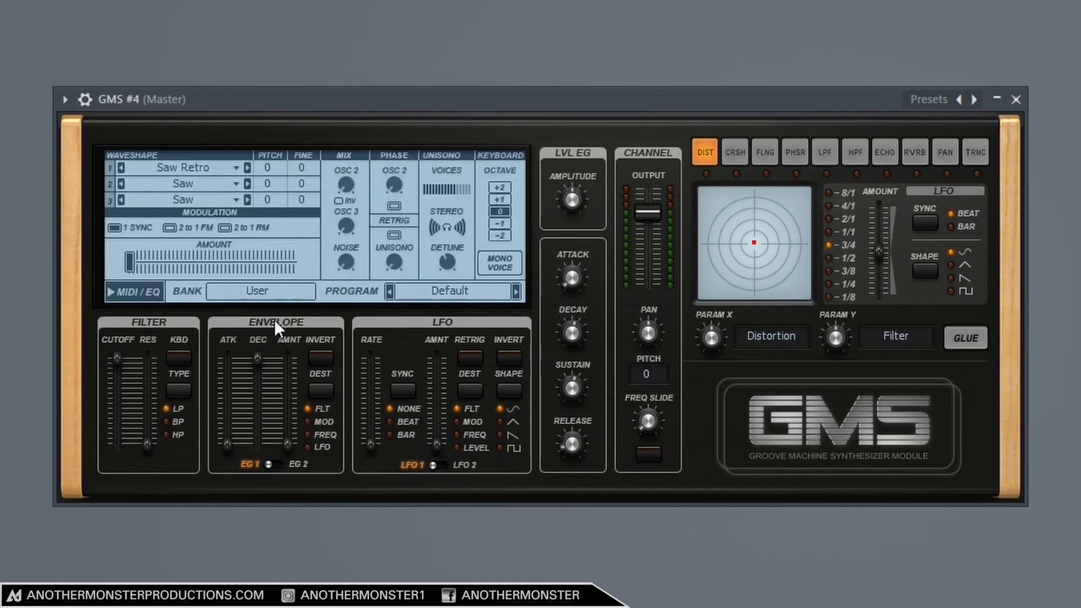
drag(260, 359, 260, 380)
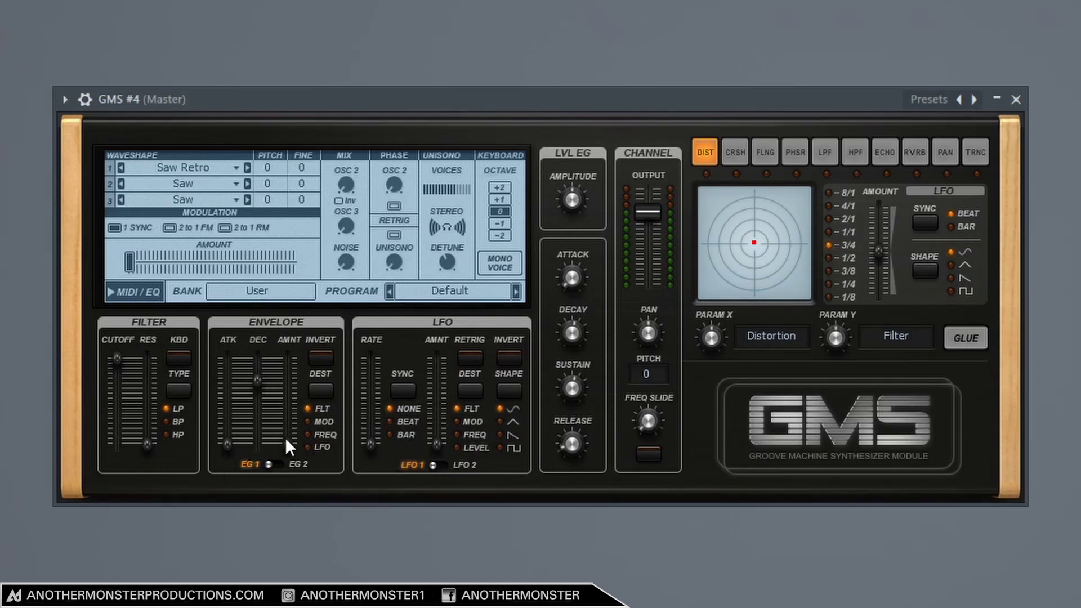
drag(288, 444, 288, 381)
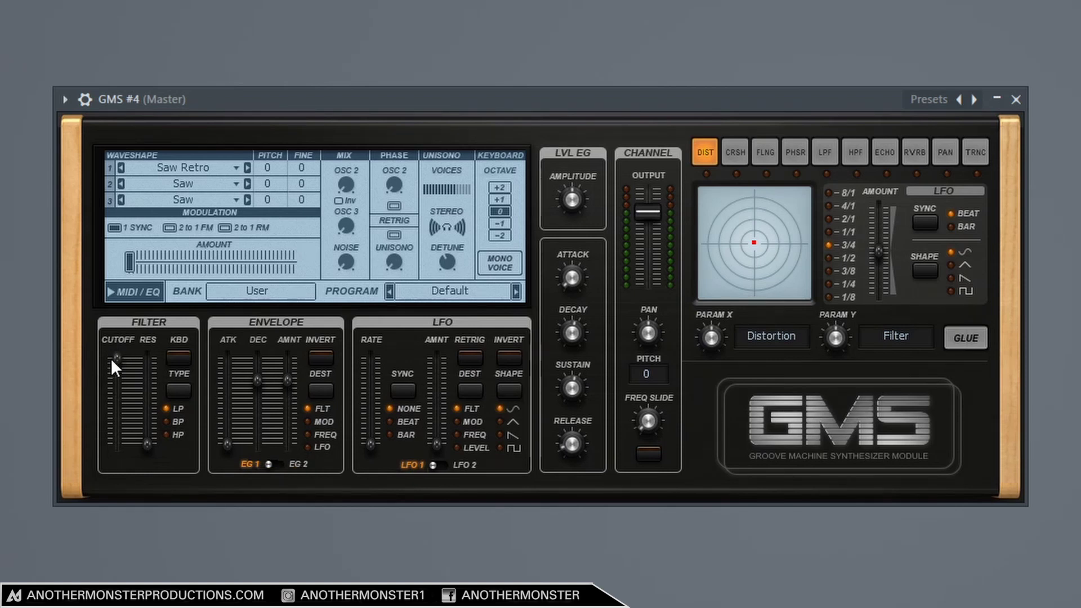
mouse_move(117, 358)
mouse_down()
mouse_move(117, 416)
mouse_move(117, 379)
mouse_up()
drag(256, 381, 257, 444)
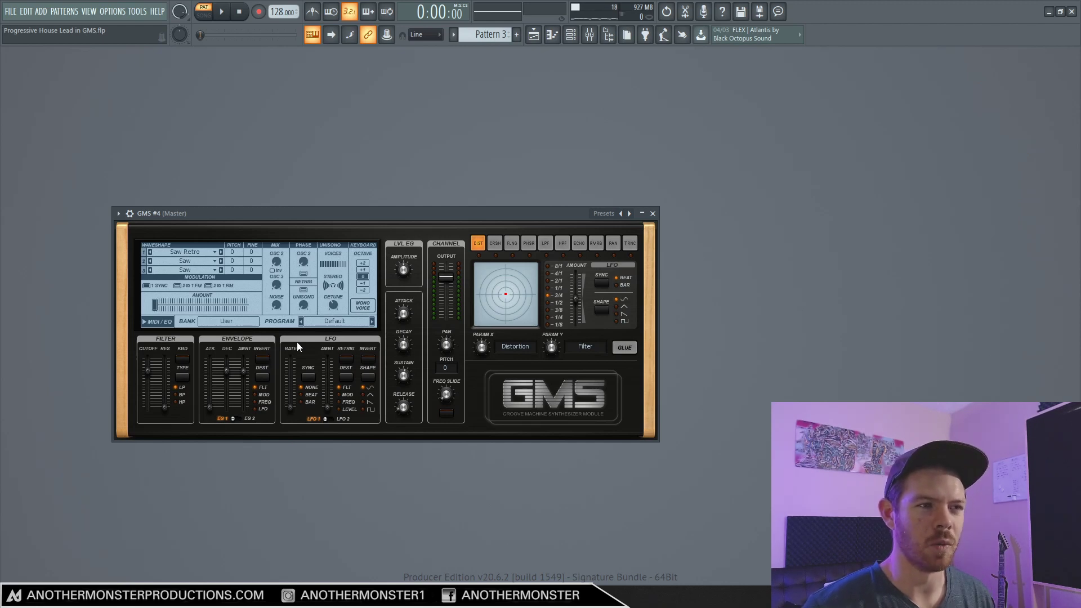
Select the RVRB effect, enable GLUE, and drag the XY pad dot right for more reverb feedback
click(596, 248)
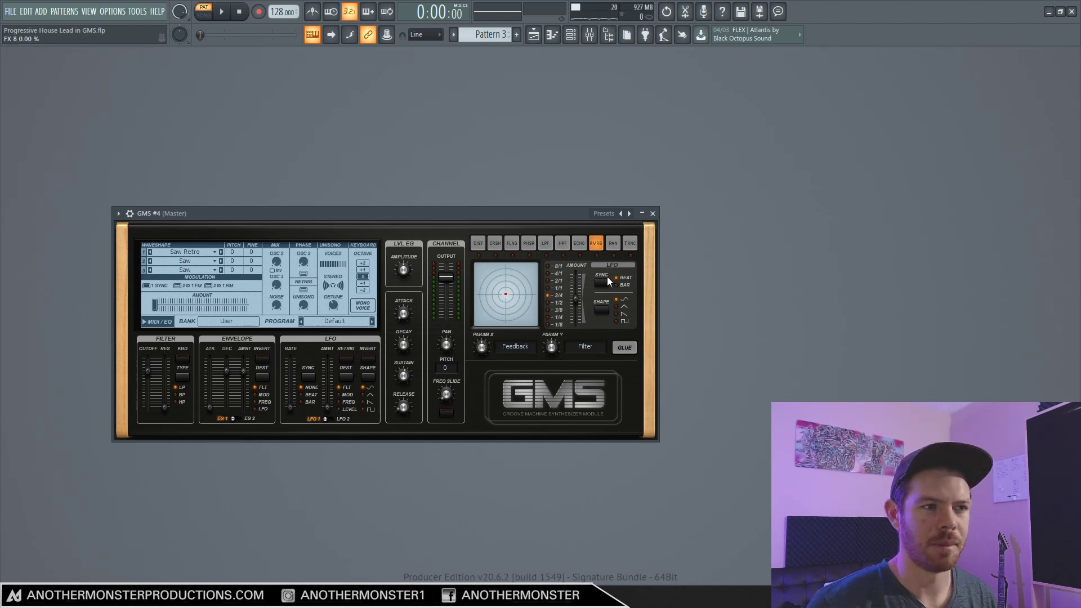
click(626, 348)
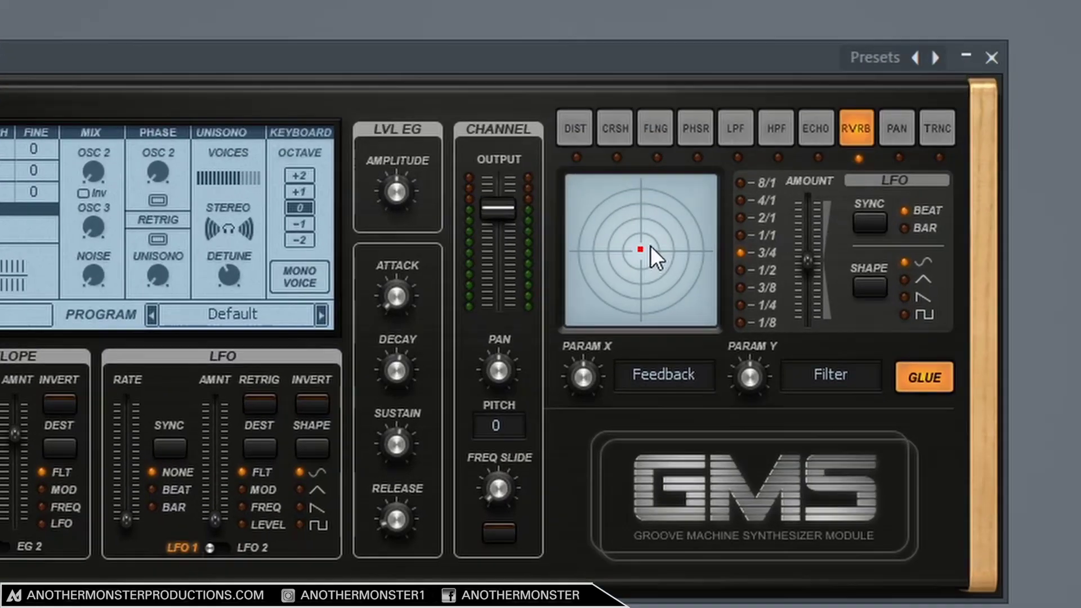
drag(510, 296, 514, 294)
drag(586, 258, 602, 270)
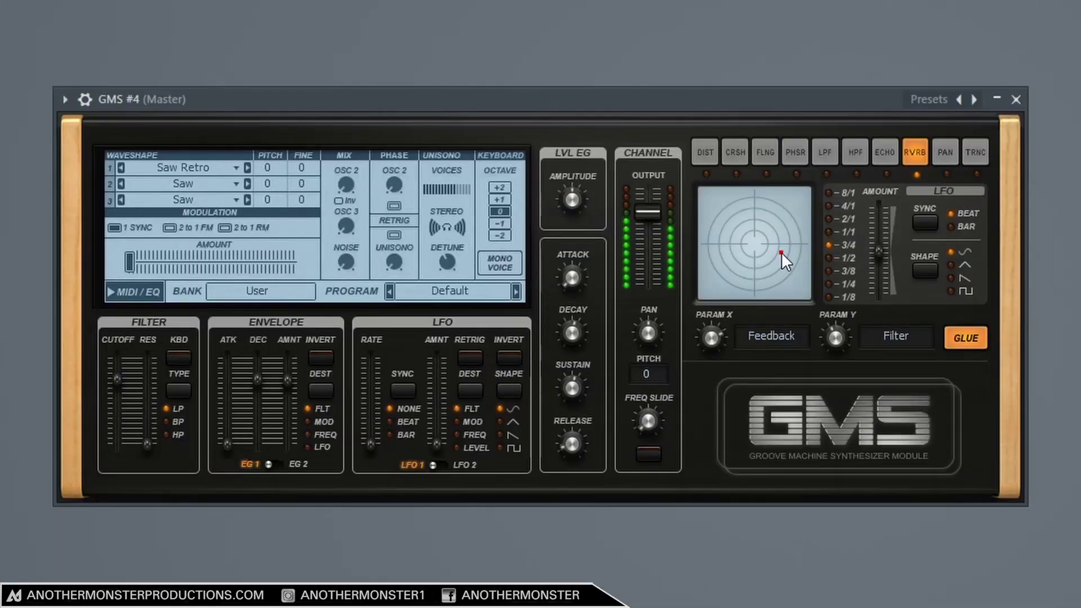
drag(782, 252, 782, 250)
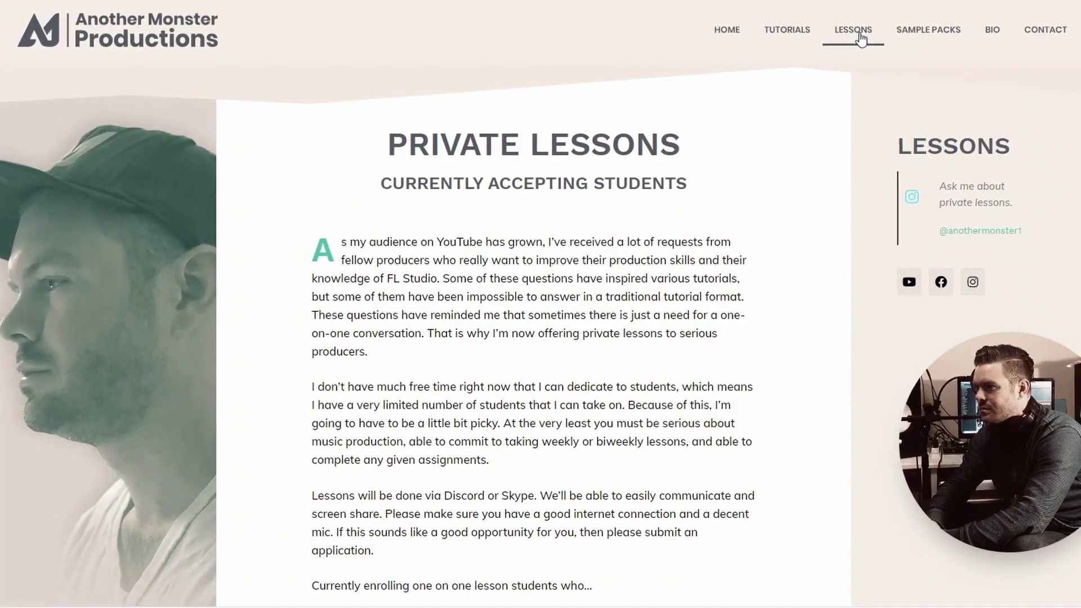
scroll(785, 207, down, 3)
scroll(787, 213, down, 6)
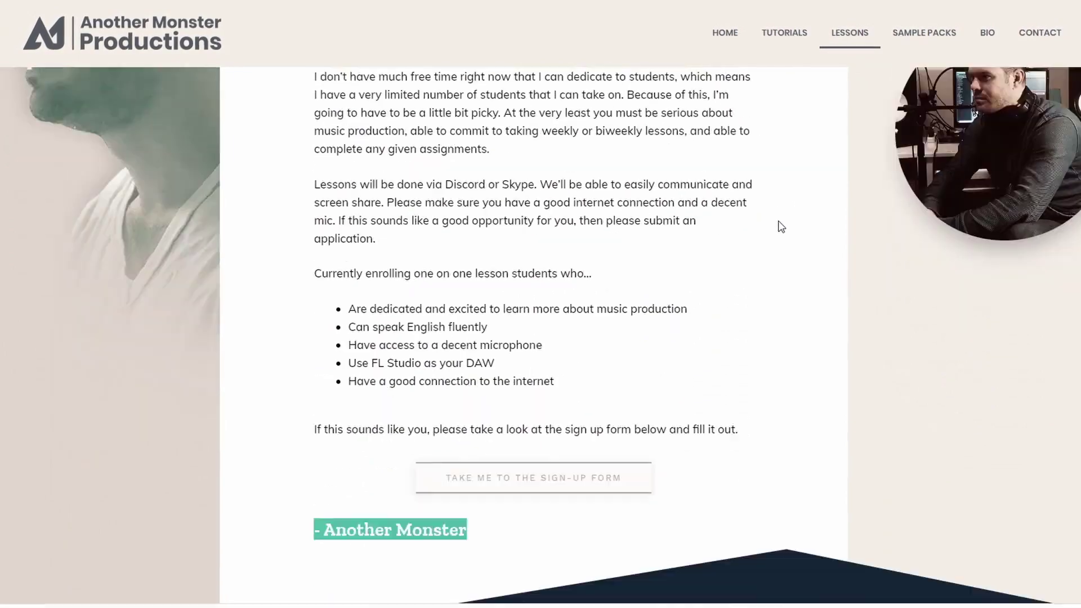
scroll(781, 304, up, 3)
scroll(782, 304, up, 7)
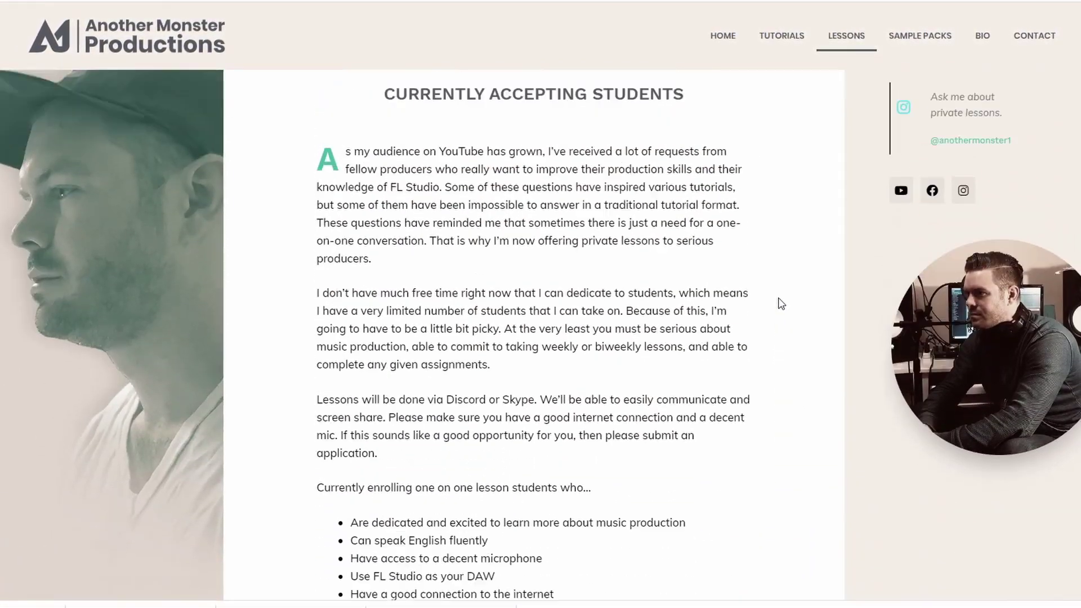